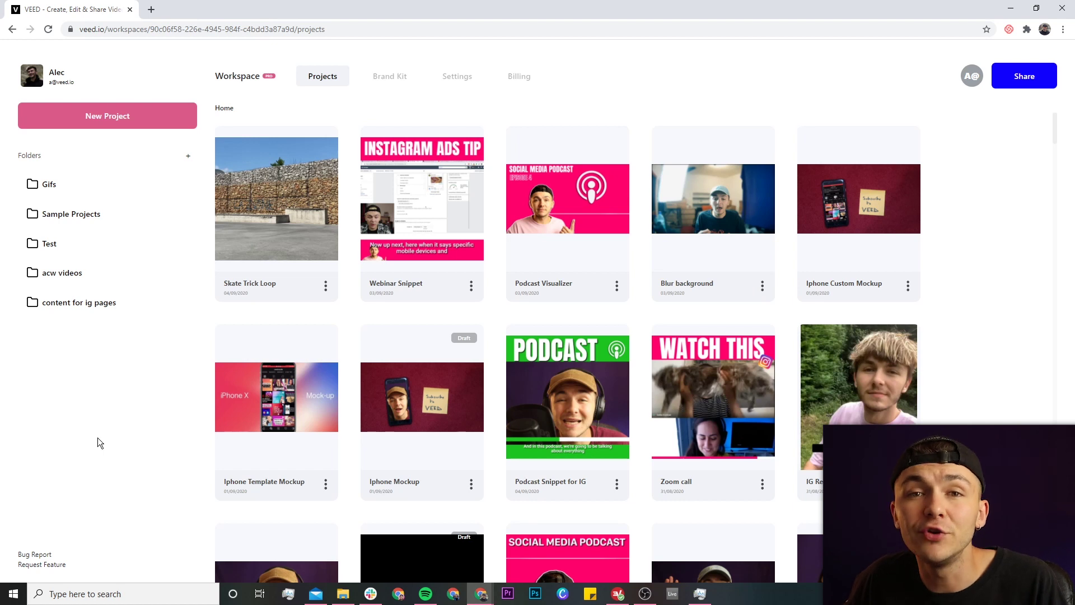
Create a new project and upload Google Meets Call with Audio.mp4 from the VEED folder.
left_click(128, 119)
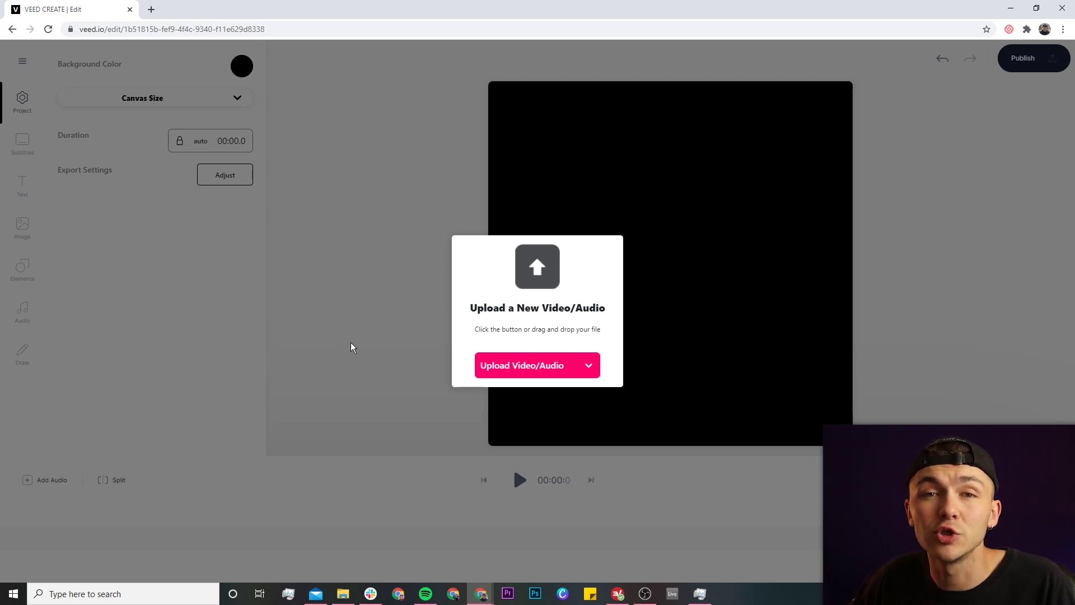
left_click(507, 367)
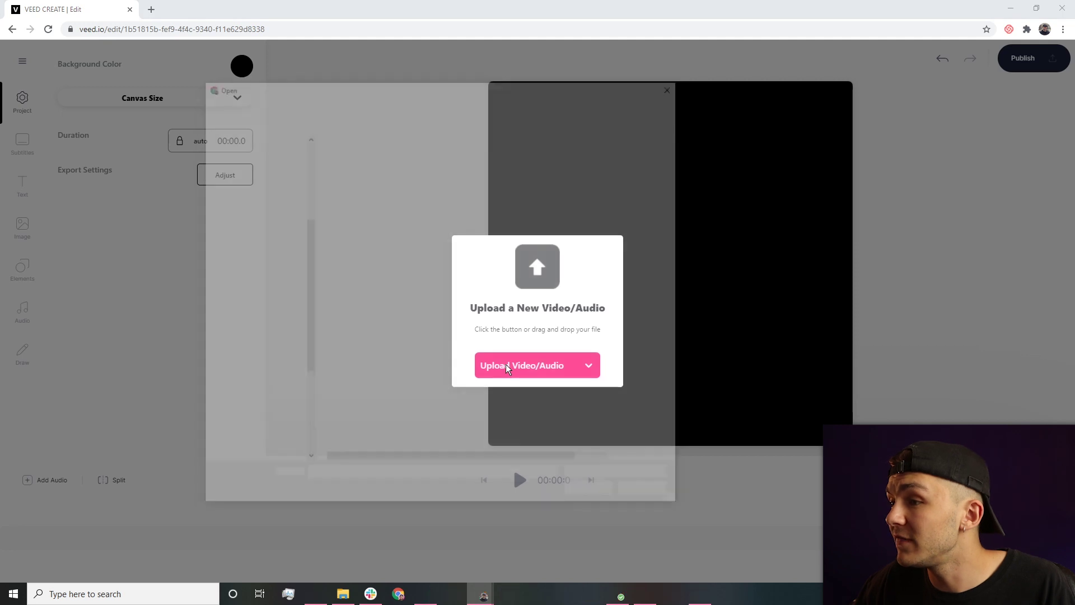
left_click(398, 271)
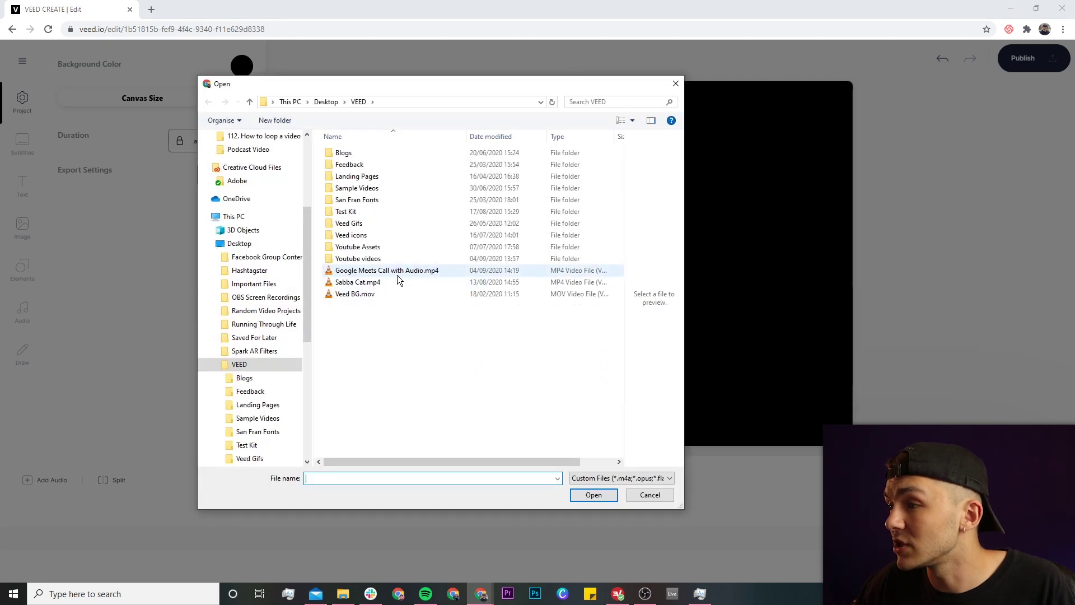
left_click(583, 496)
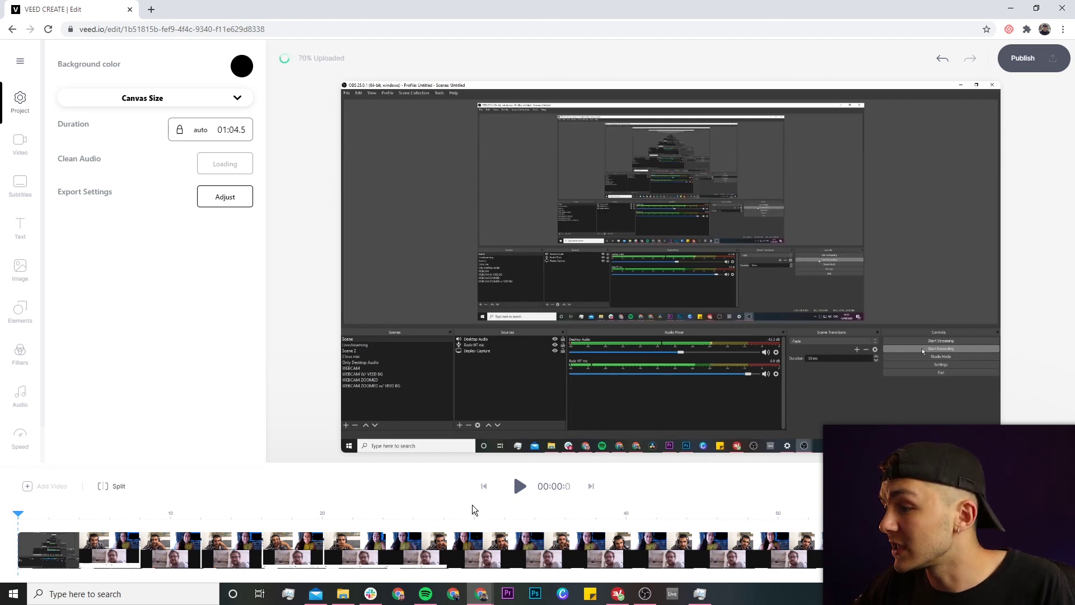
Play the call's opening and pause at about 5 seconds.
left_click(516, 493)
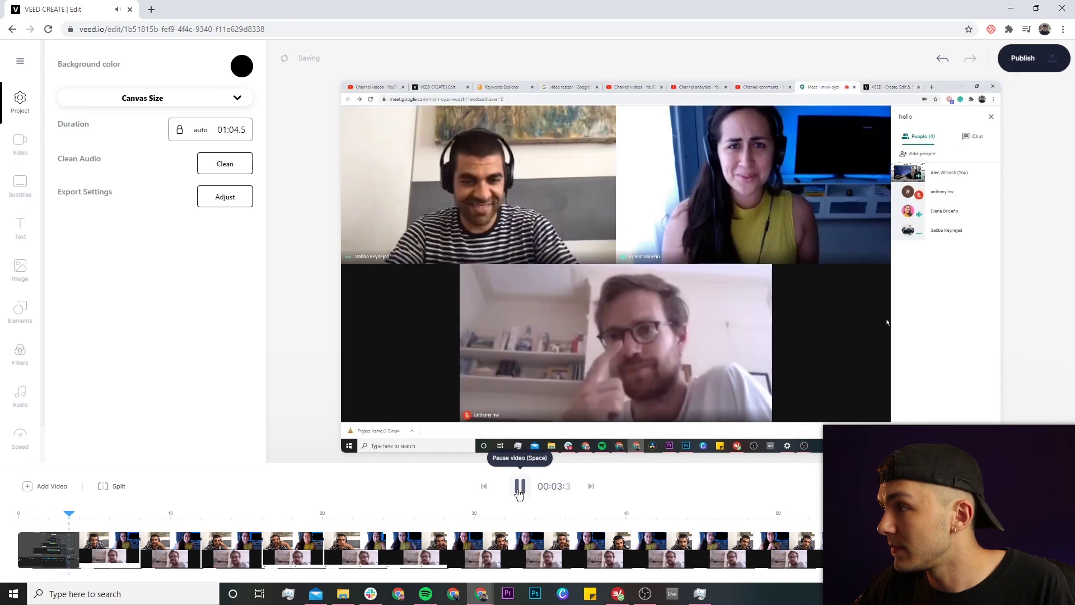
left_click(519, 489)
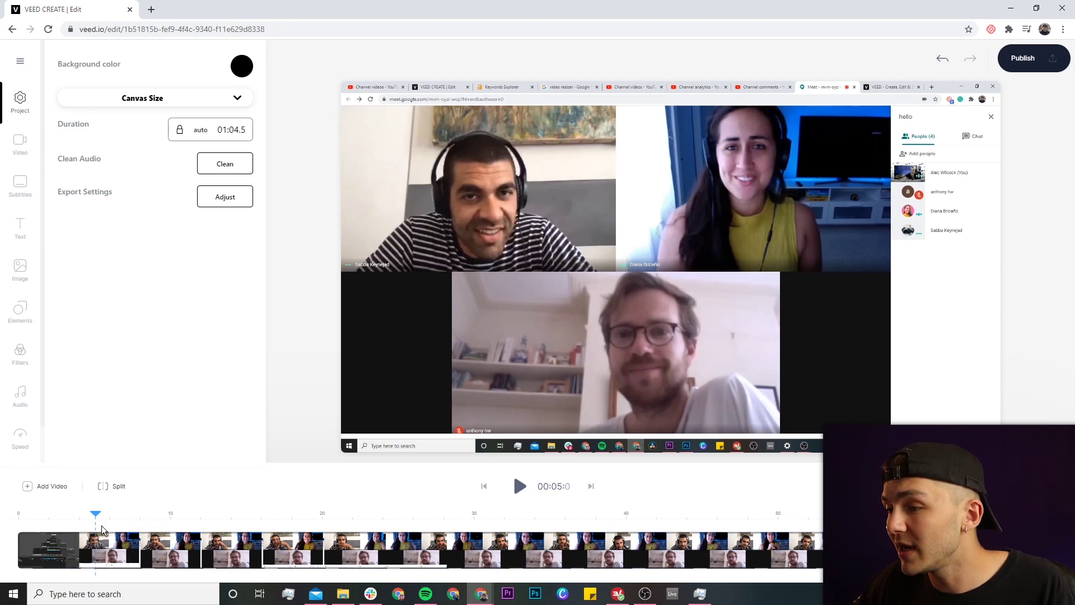
Split the clip at 5.2 s, delete the opening piece, and shift the rest to start at zero.
mouse_move(98, 516)
left_mouse_down()
mouse_move(28, 516)
mouse_move(99, 516)
left_mouse_up()
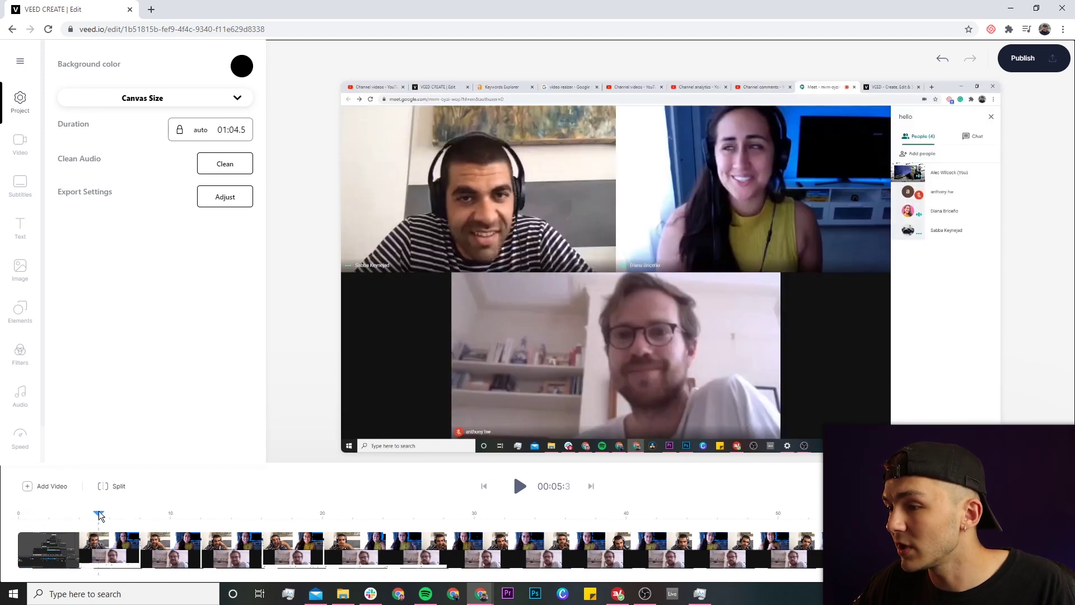
left_click_drag(94, 515, 98, 515)
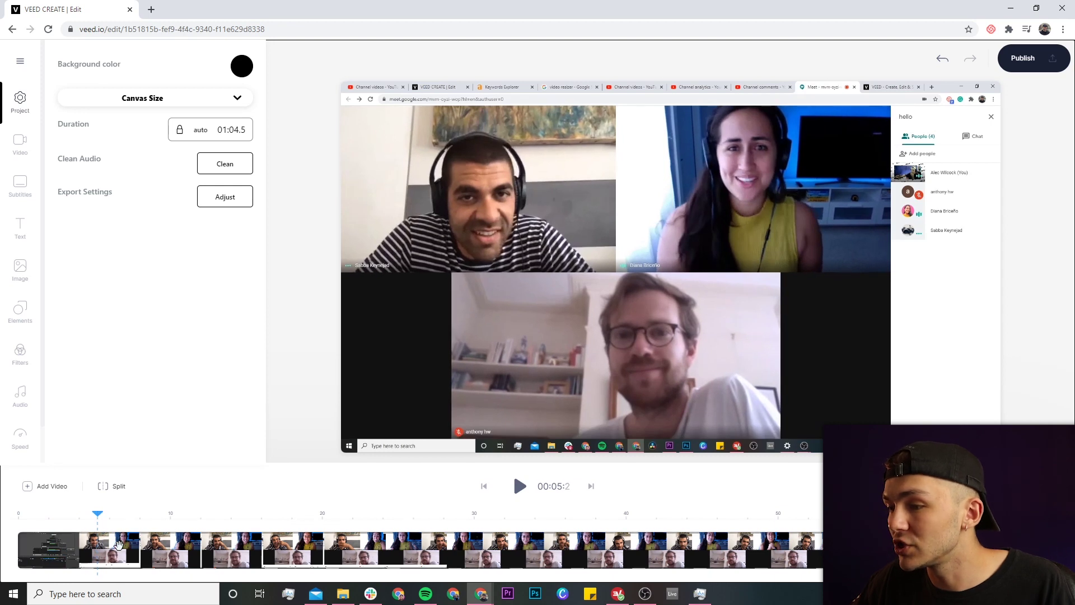
left_click(119, 545)
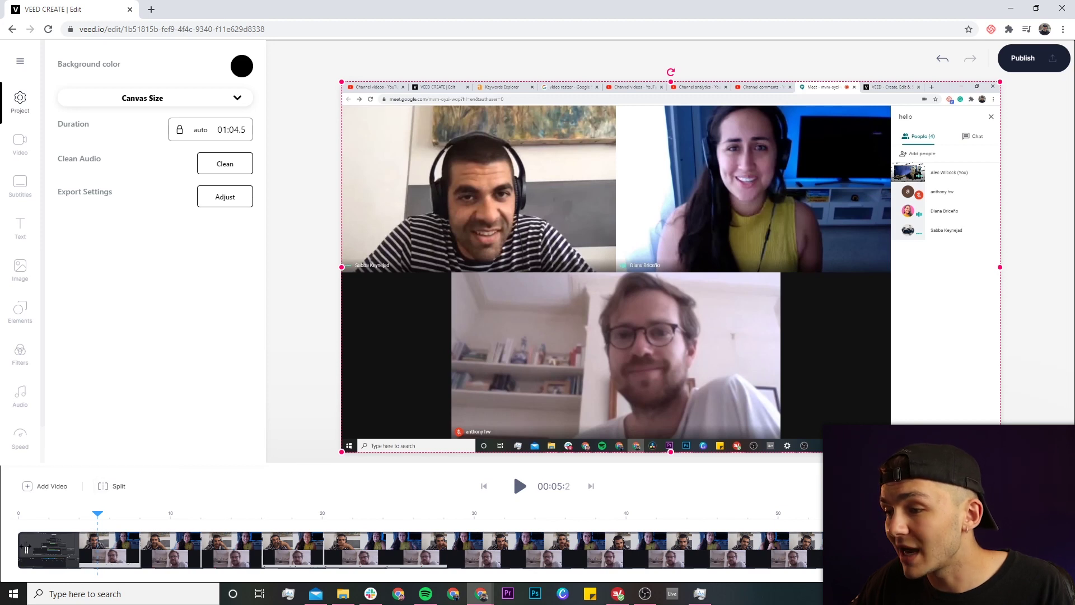
left_click_drag(27, 549, 76, 548)
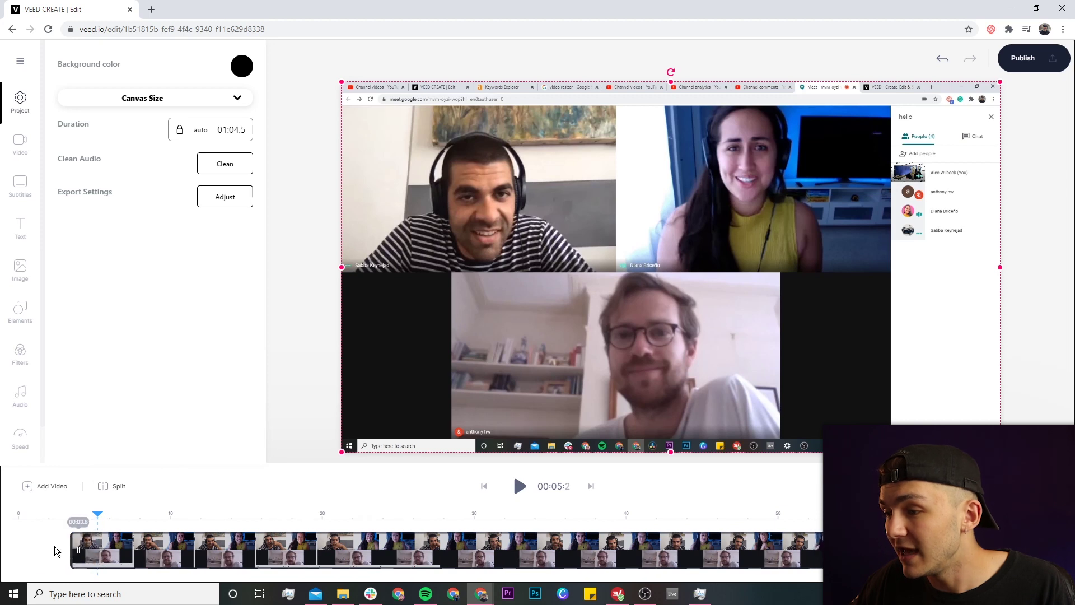
left_click(119, 487)
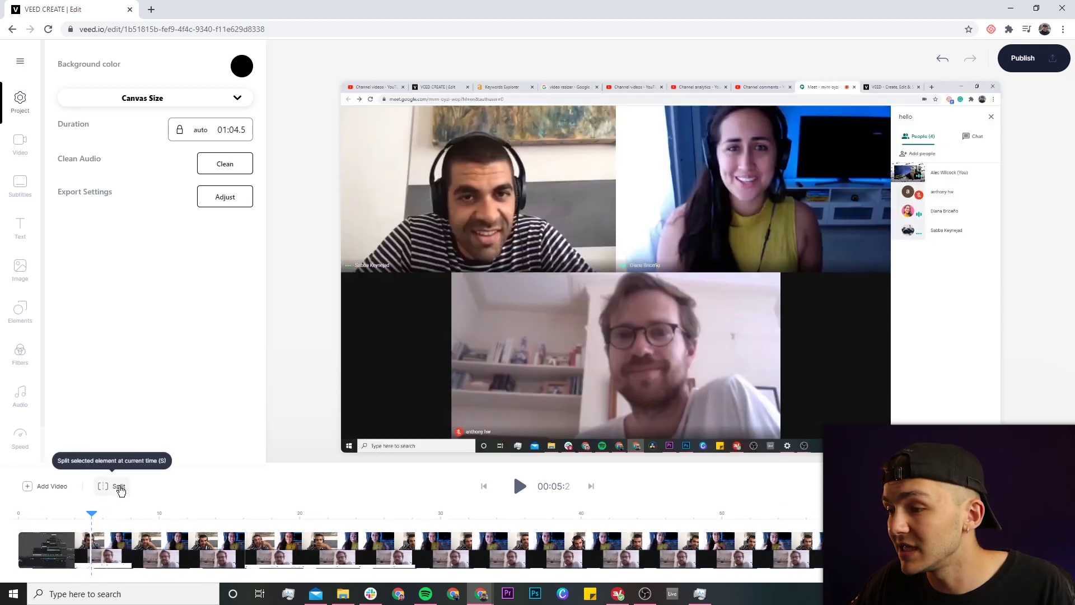
left_click(75, 548)
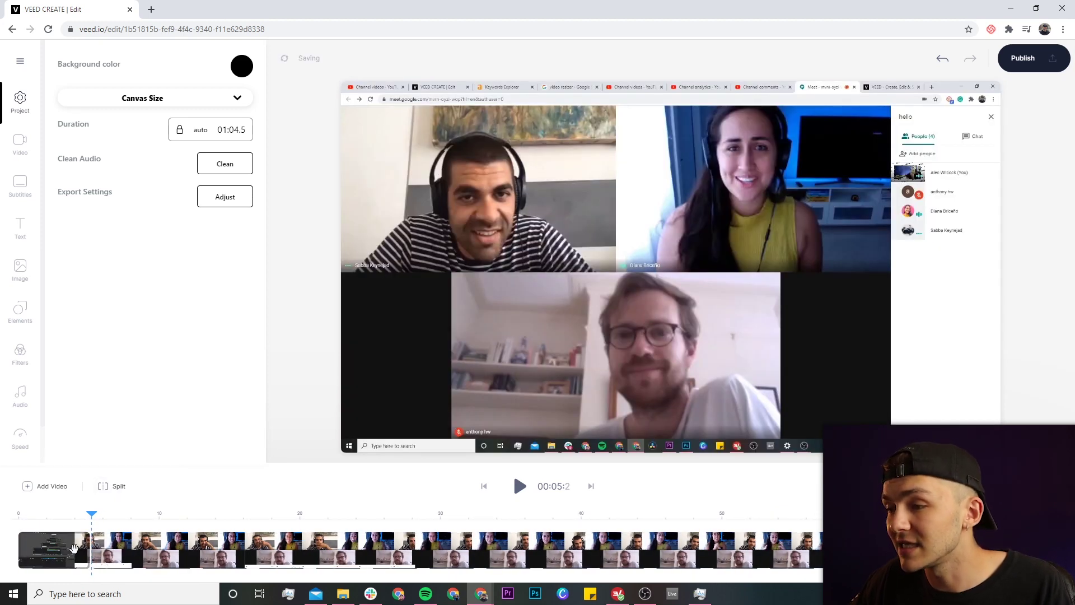
key("Delete")
left_click(184, 543)
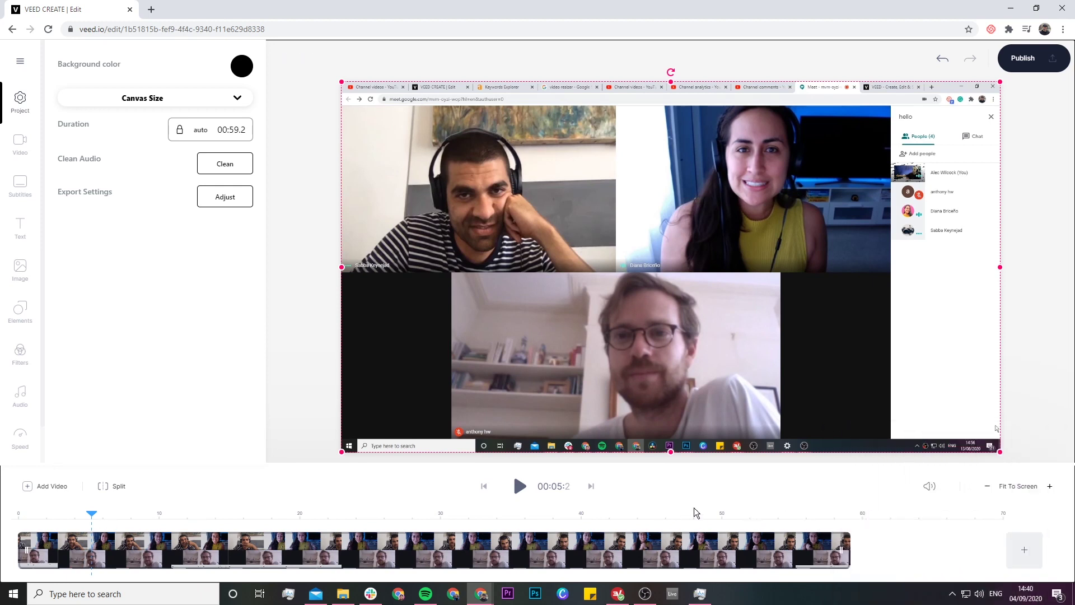
Trim the clip's end to 56.3 s and cut the recording at 00:18.6.
left_click(808, 513)
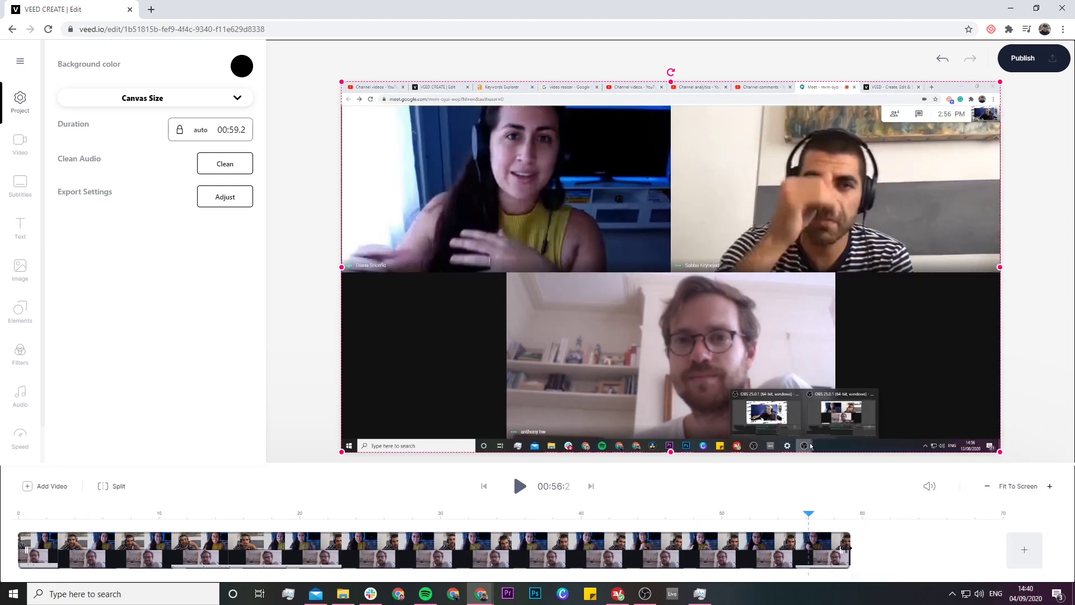
left_click_drag(844, 548, 809, 549)
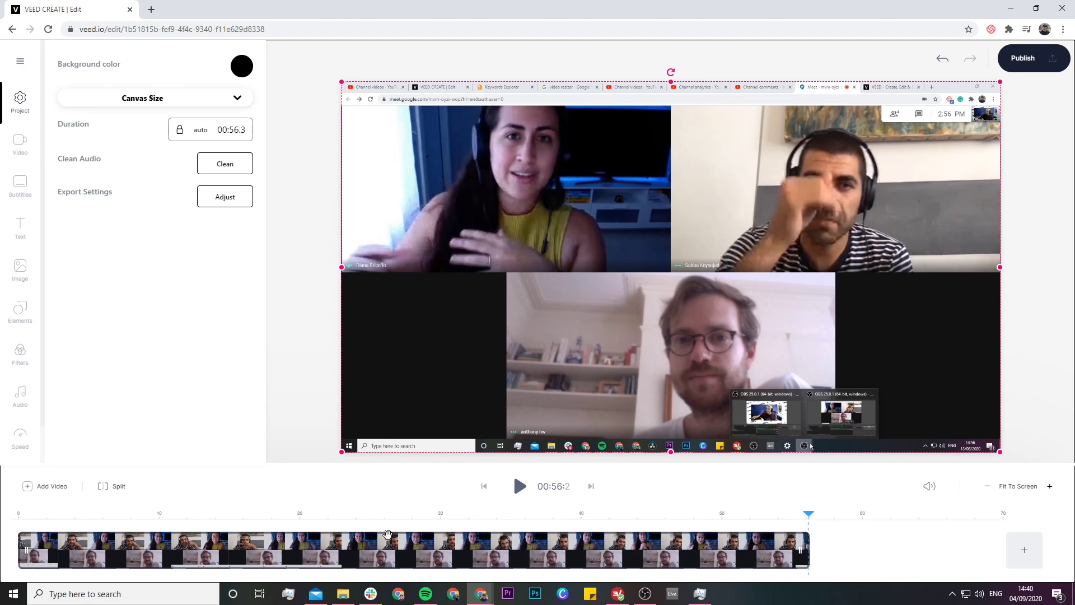
left_click(282, 518)
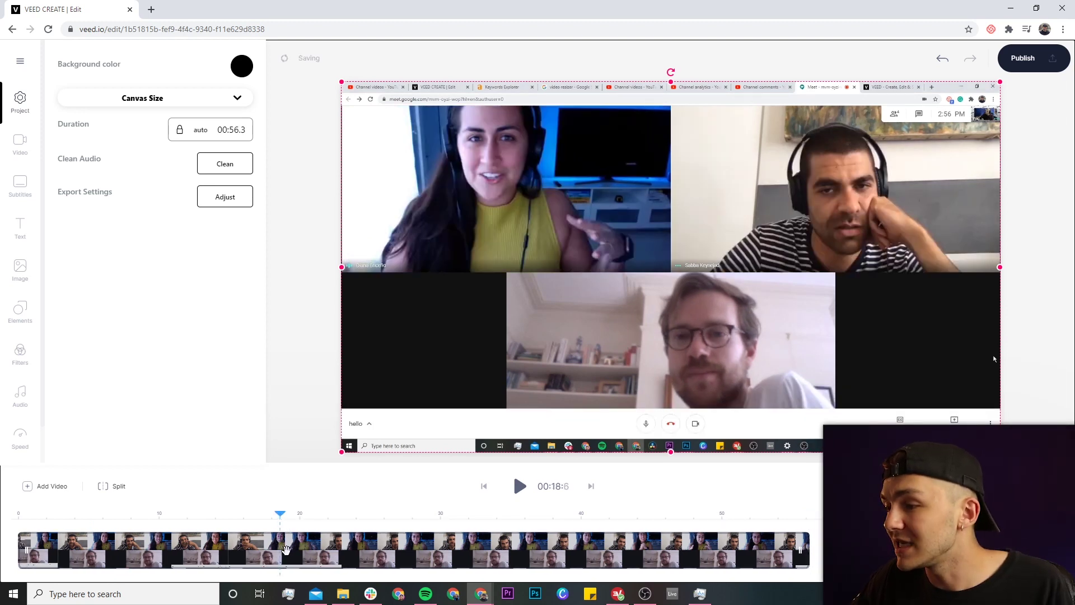
left_click(117, 486)
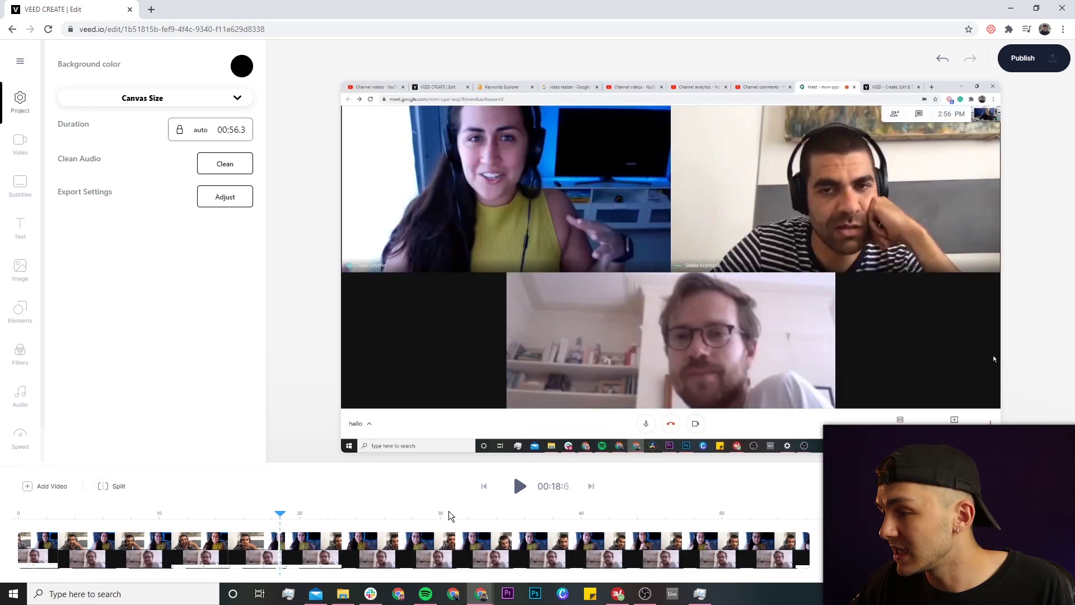
Cut again at 00:30.3 and delete the 00:18.6–00:30.3 section.
left_click(445, 514)
left_click(395, 546)
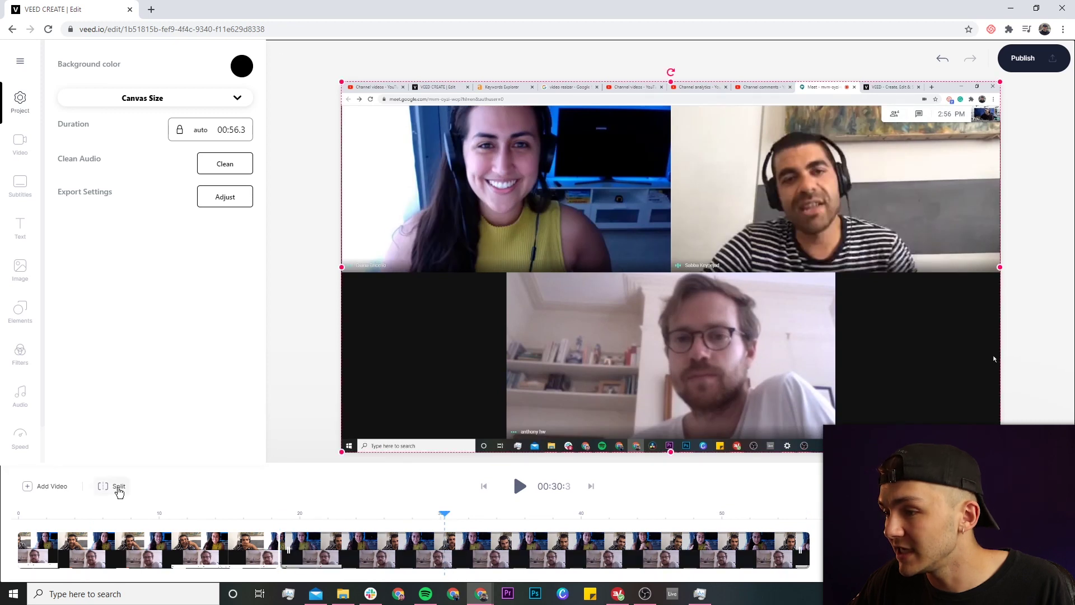
left_click(116, 486)
left_click(372, 546)
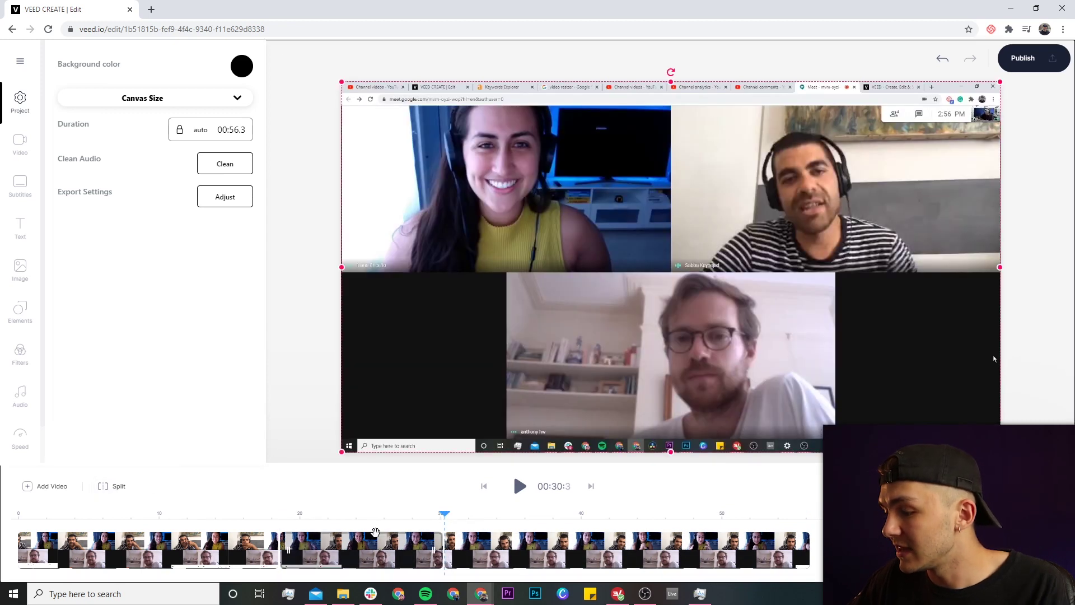
key("Delete")
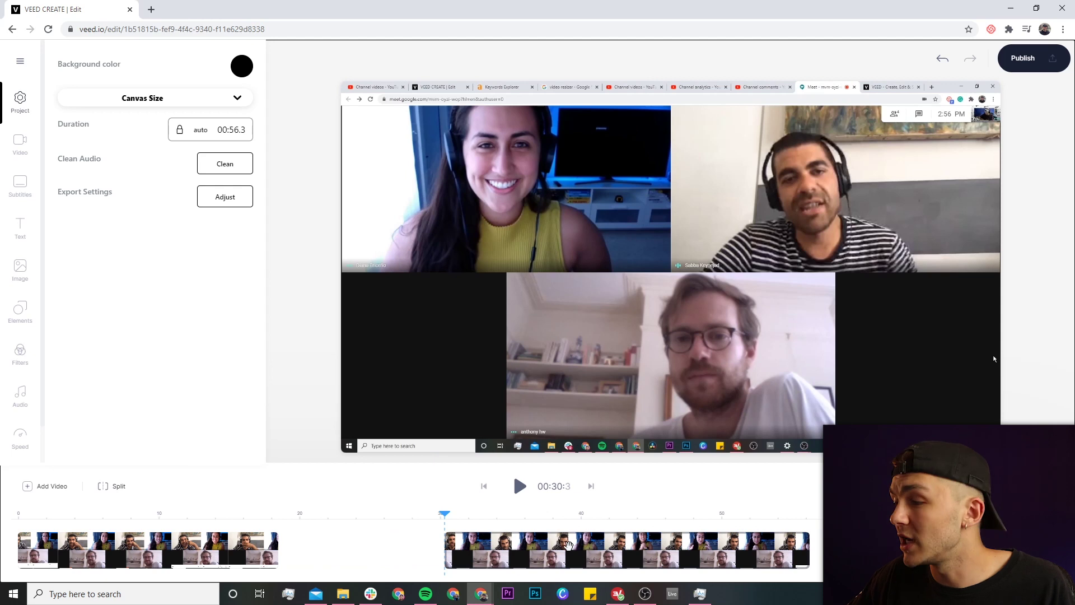
Slide the later clip left until it butts against the first with no gap.
left_click(614, 548)
left_click_drag(615, 549, 579, 548)
left_click(320, 513)
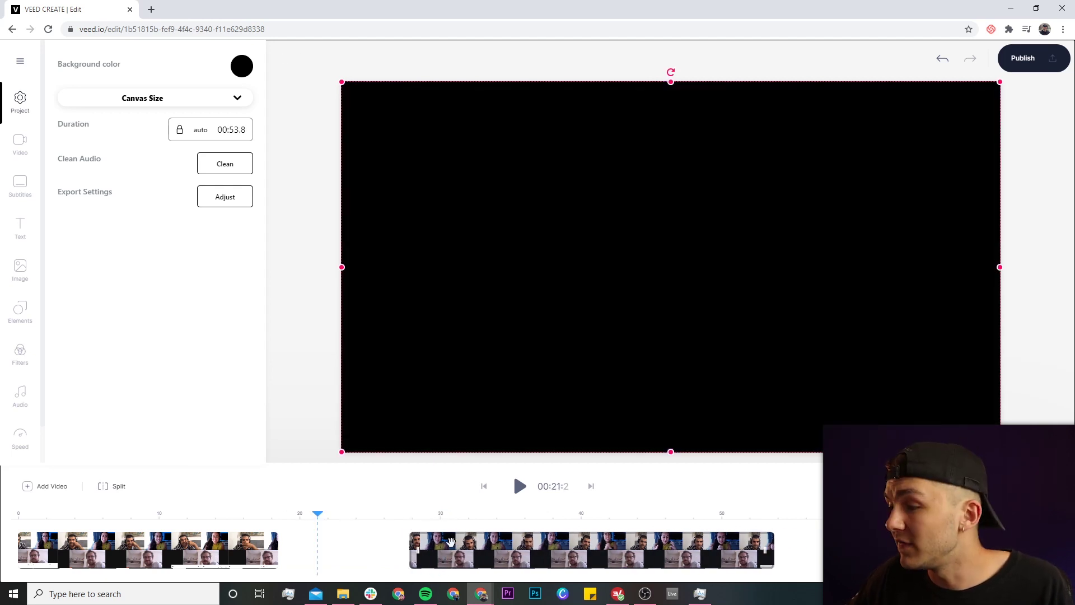
left_click_drag(542, 556, 412, 554)
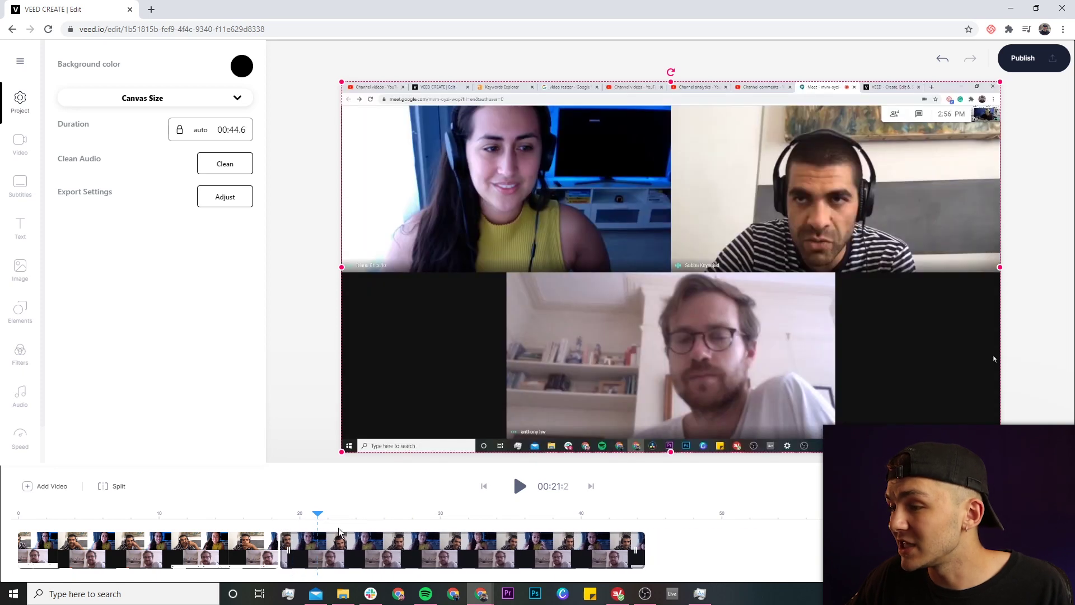
left_click(259, 513)
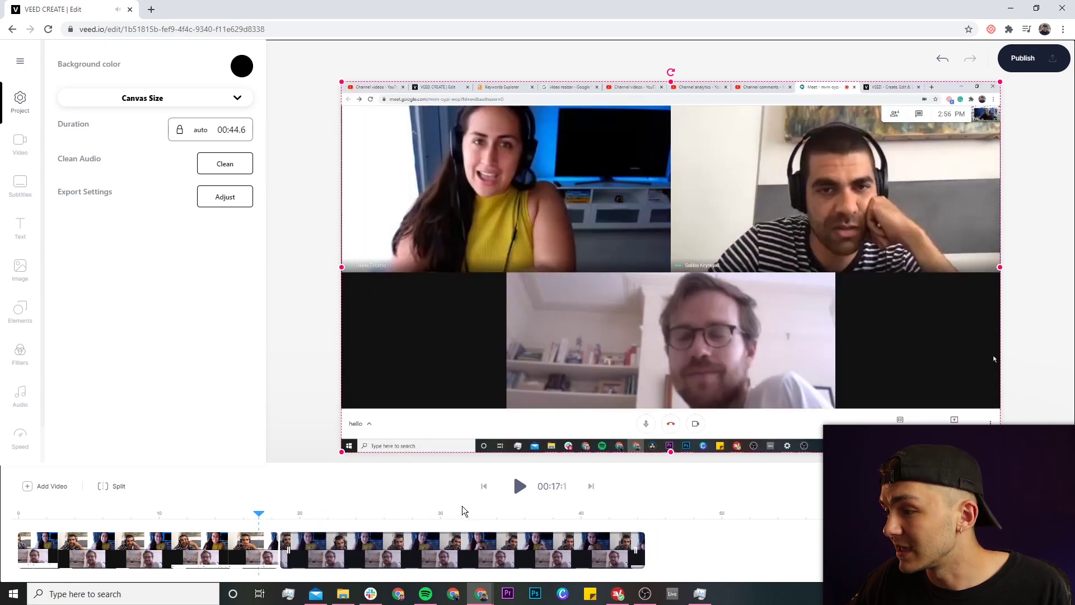
left_click(521, 487)
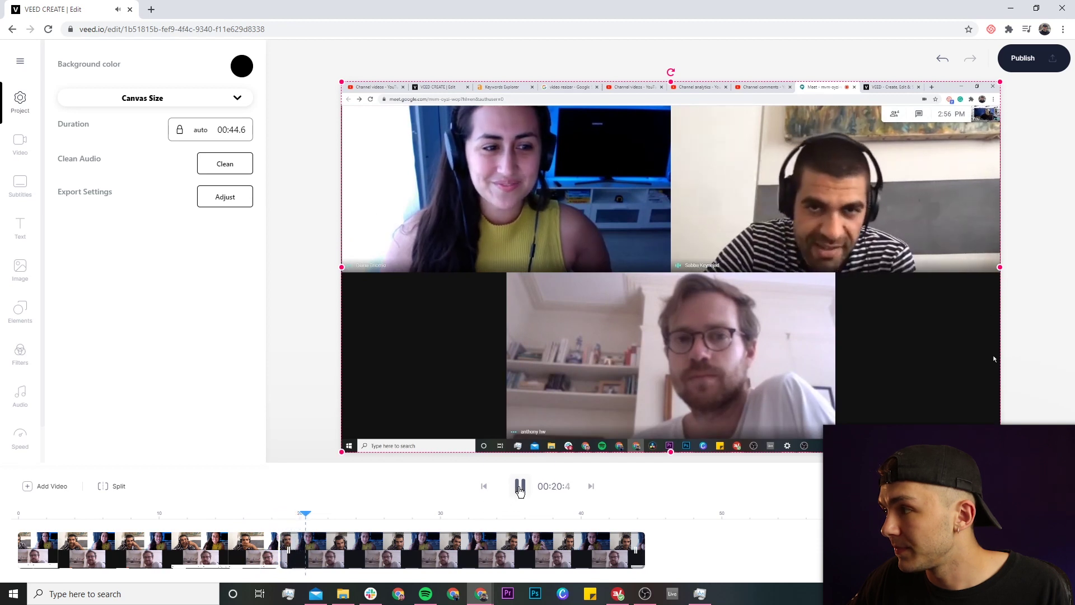
left_click(520, 488)
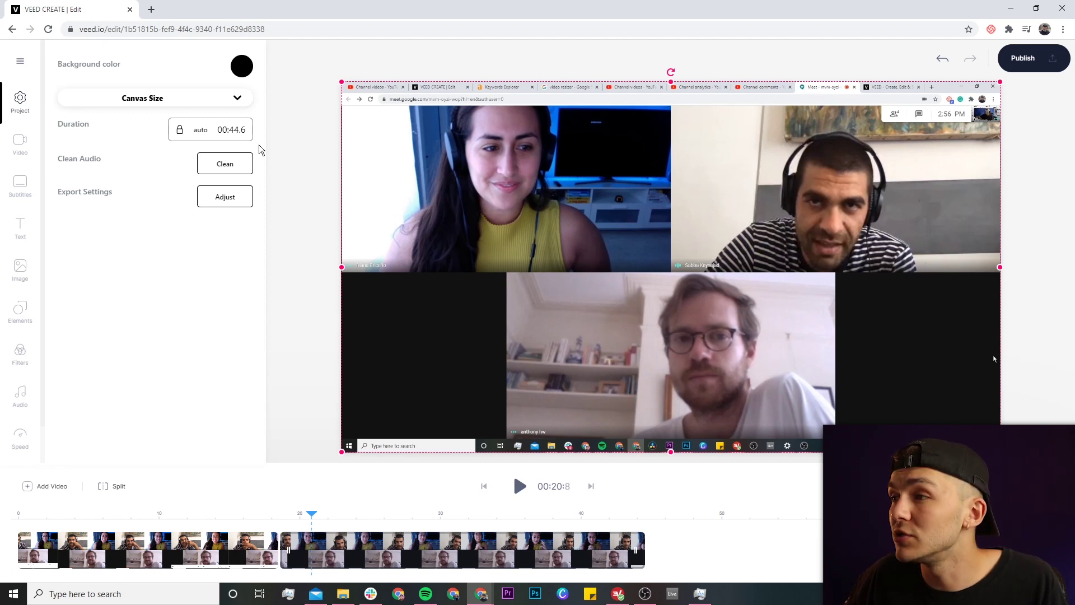
left_click(231, 103)
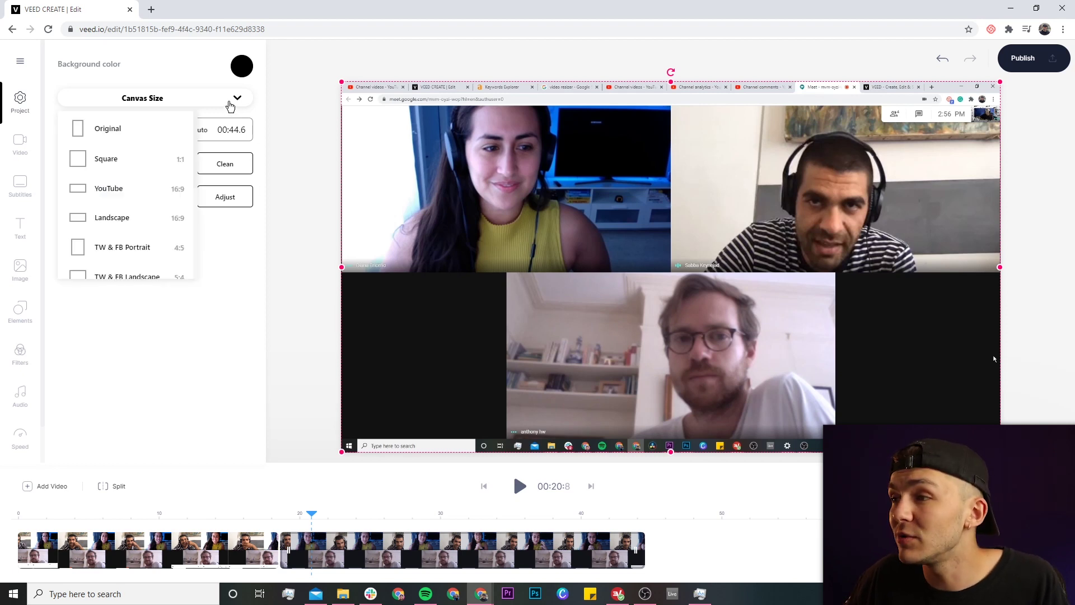
Set the canvas to Square, then stretch, shift and enlarge the call video to fill it.
left_click(126, 168)
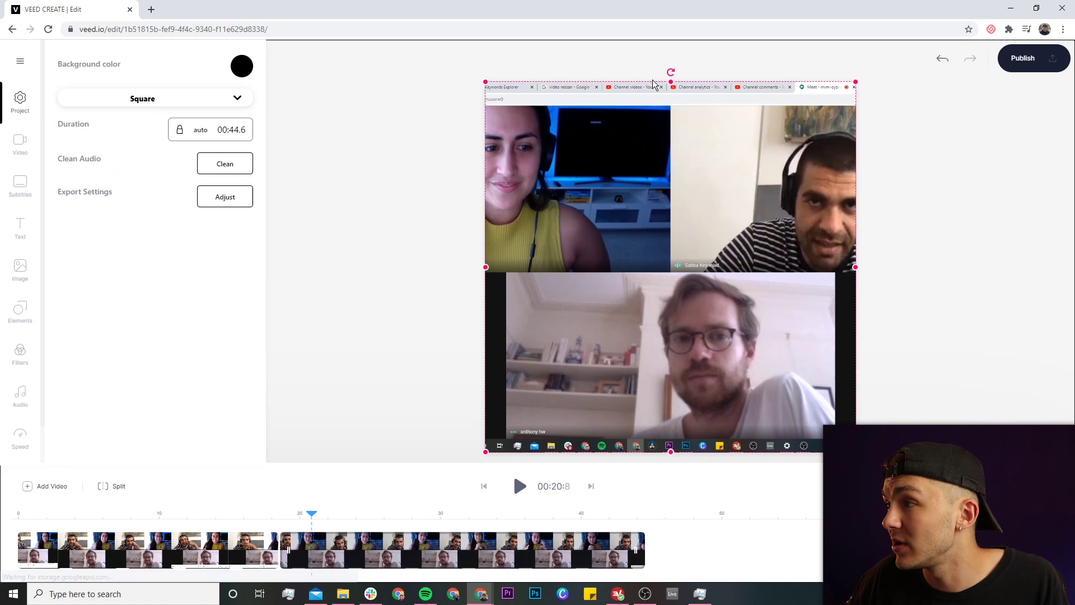
left_click_drag(671, 81, 671, 50)
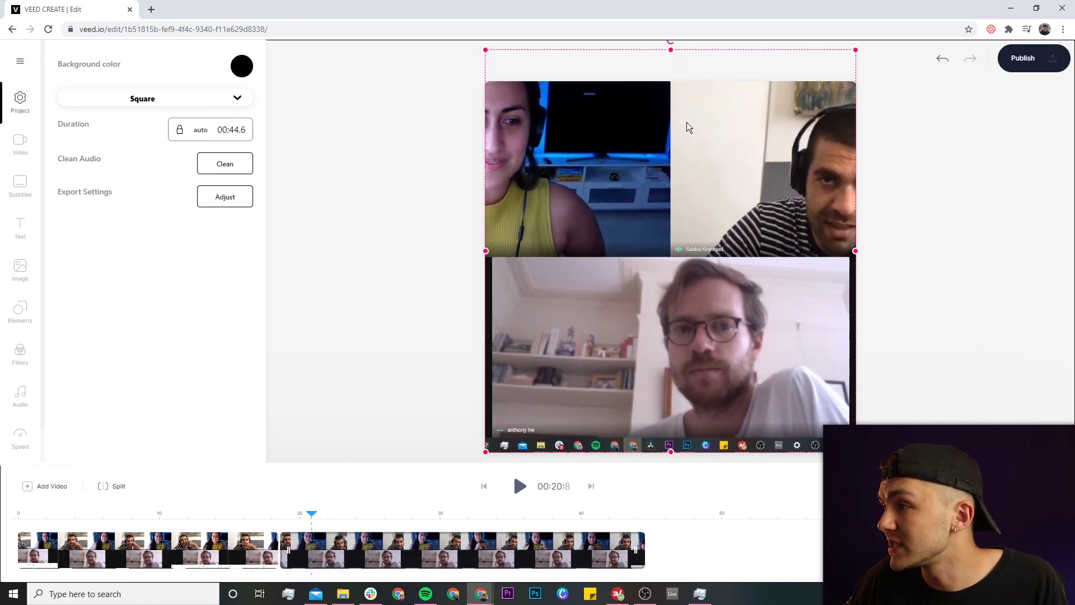
left_click_drag(610, 129, 662, 140)
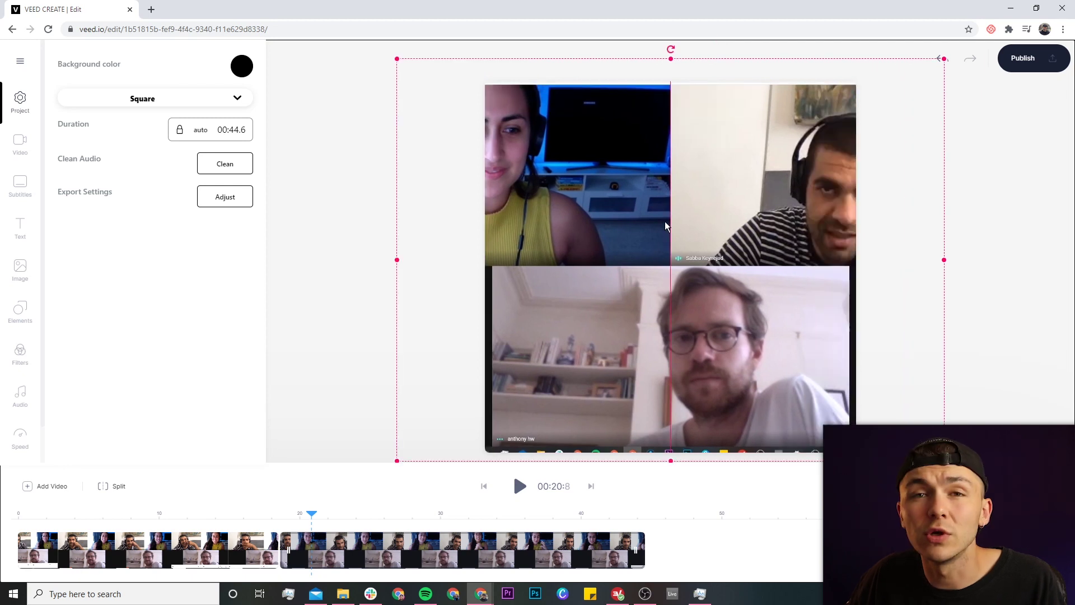
left_click_drag(702, 230, 726, 222)
left_click_drag(457, 451, 443, 461)
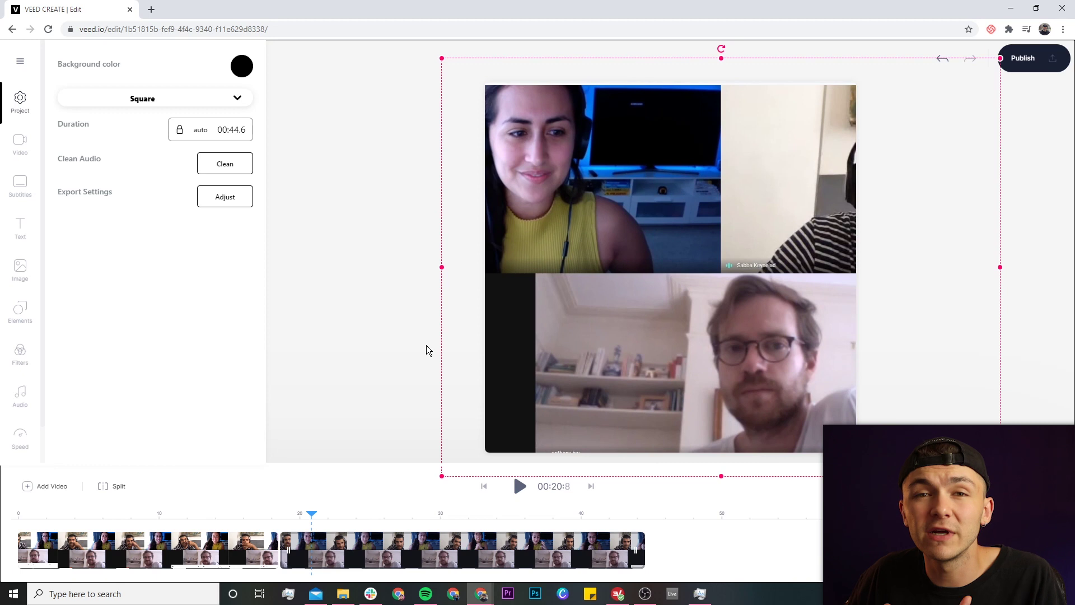
left_click(423, 312)
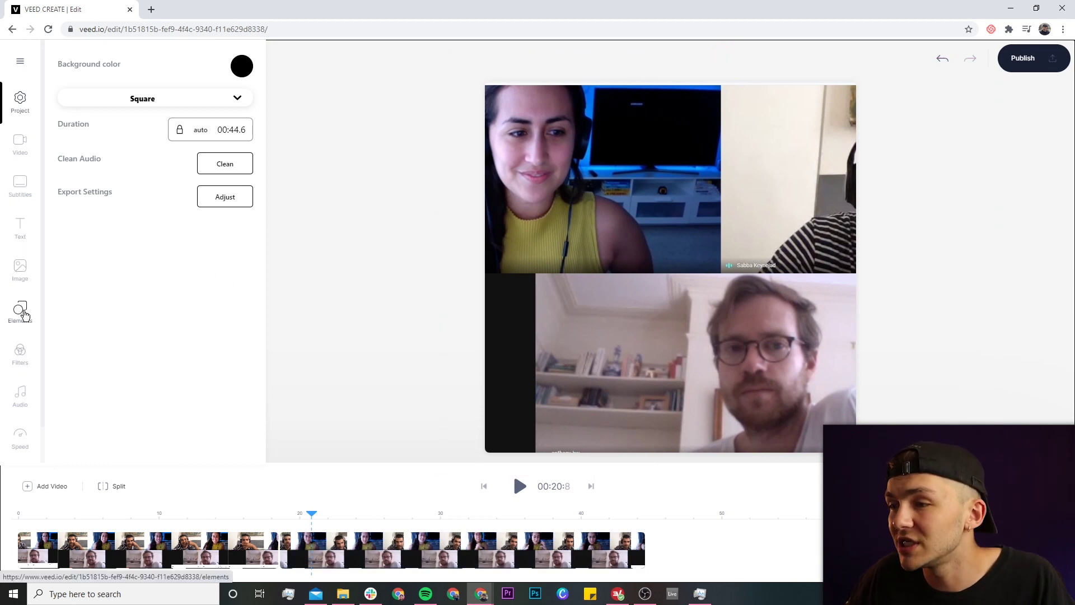
scroll(21, 307, "down", 1)
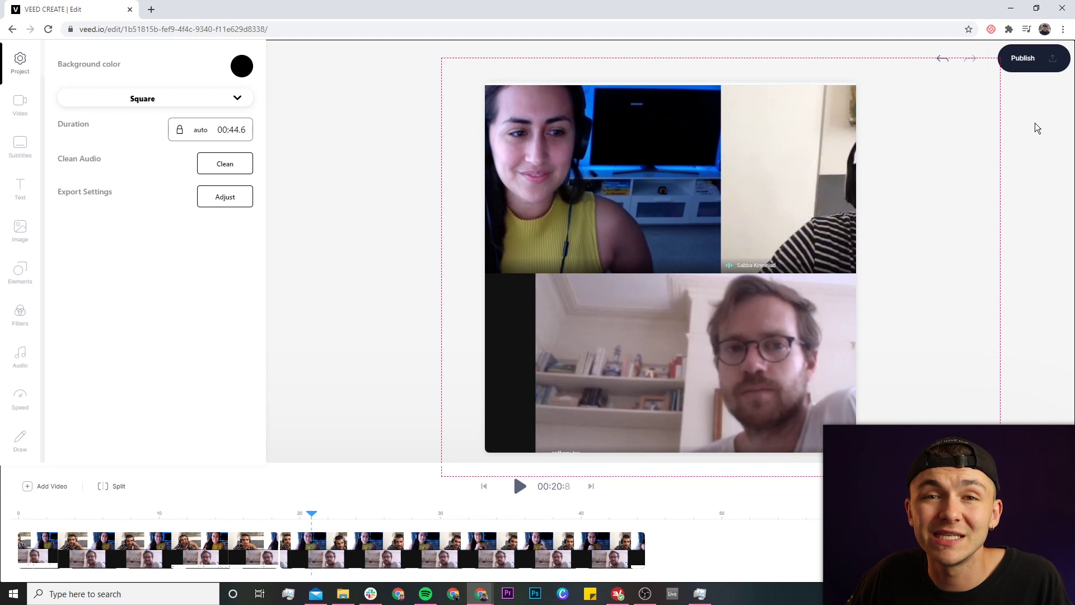
Publish the square 00:44.6 edit so it renders in HD.
left_click(1028, 58)
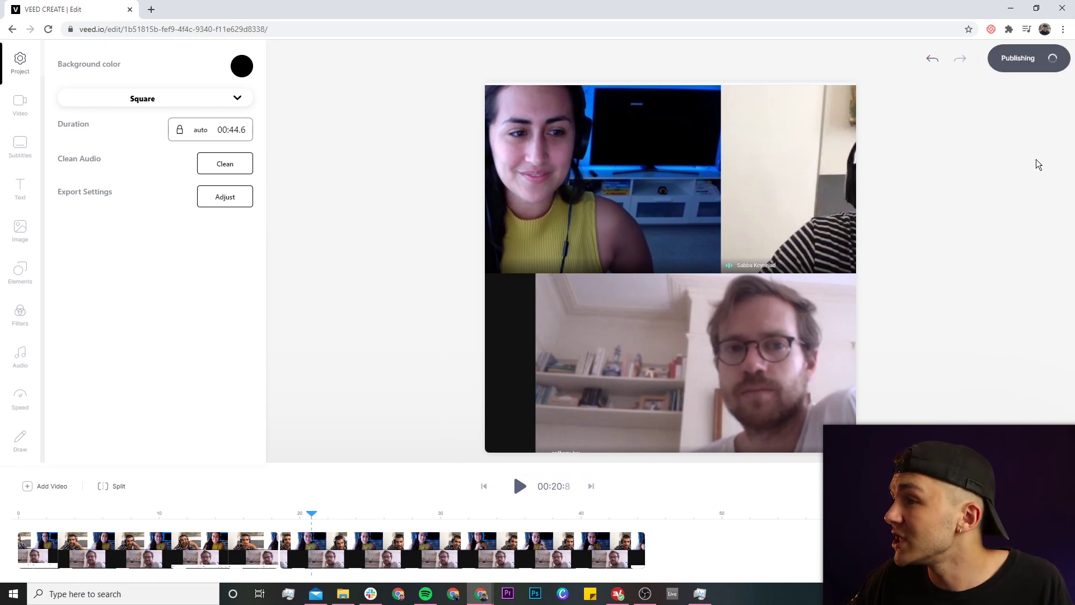